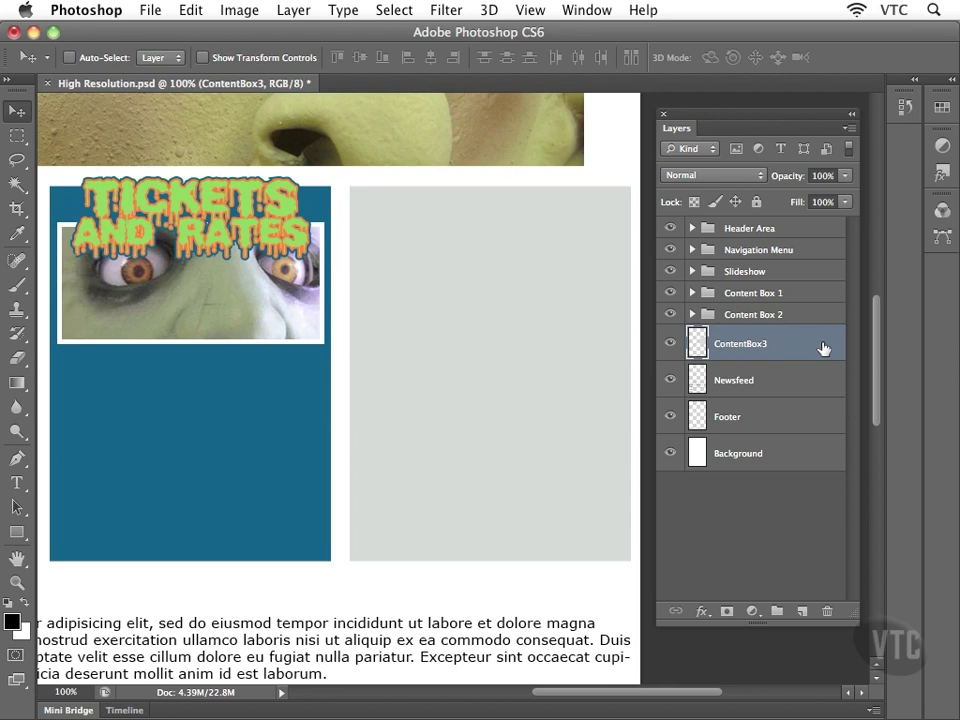
Apply a Color Overlay to the ContentBox3 layer, using the blue #00507d sampled from the neighbouring content box.
double_click(823, 346)
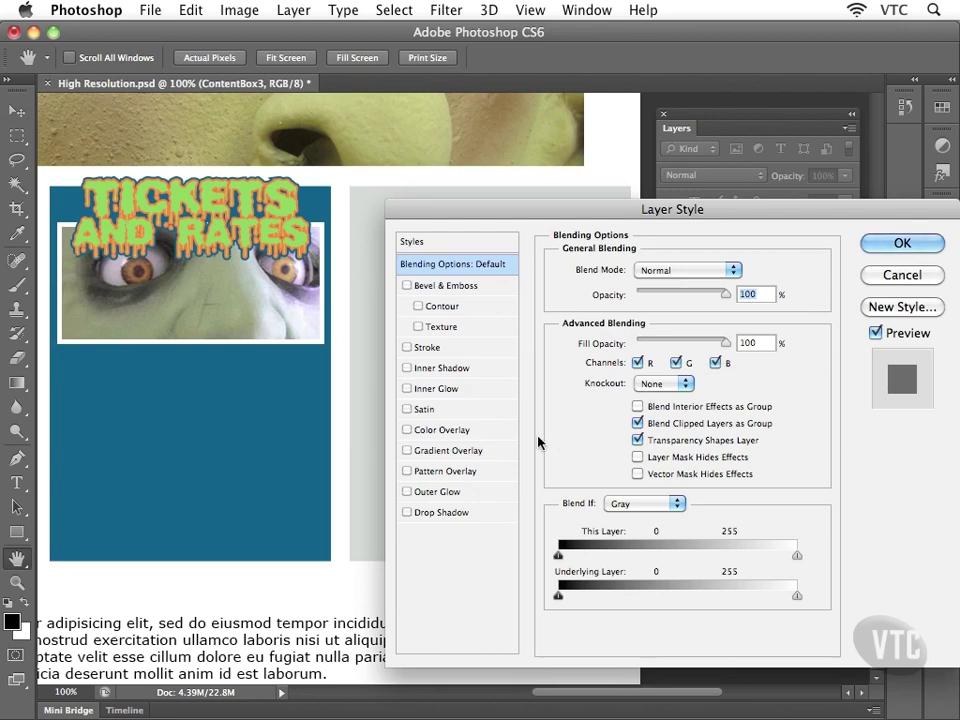
click(462, 430)
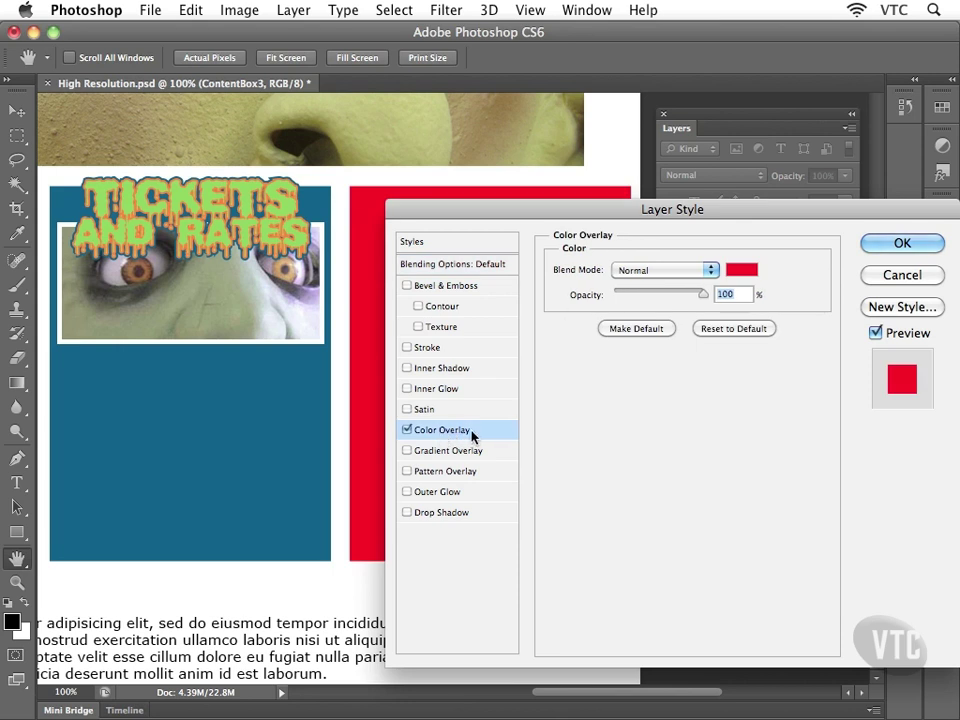
click(738, 272)
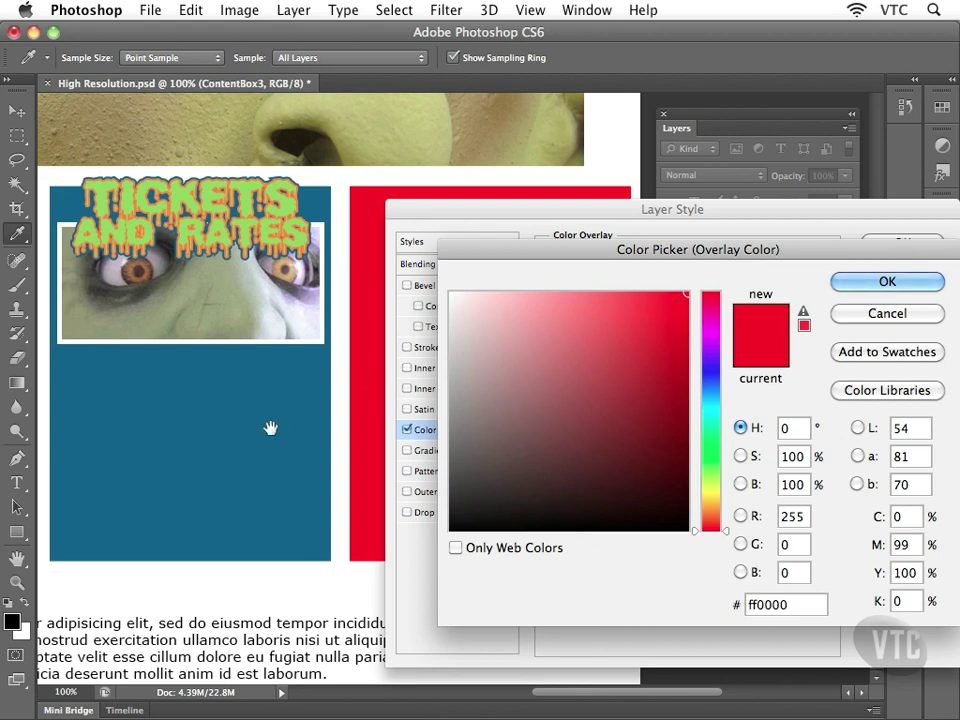
drag(214, 429, 345, 405)
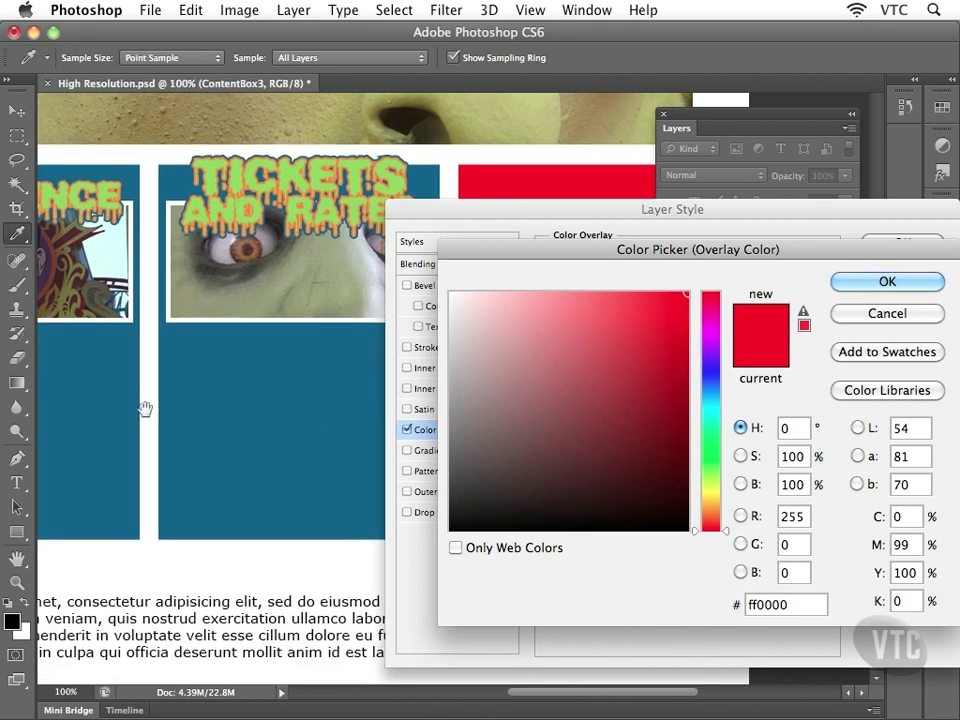
drag(229, 405, 156, 414)
click(246, 414)
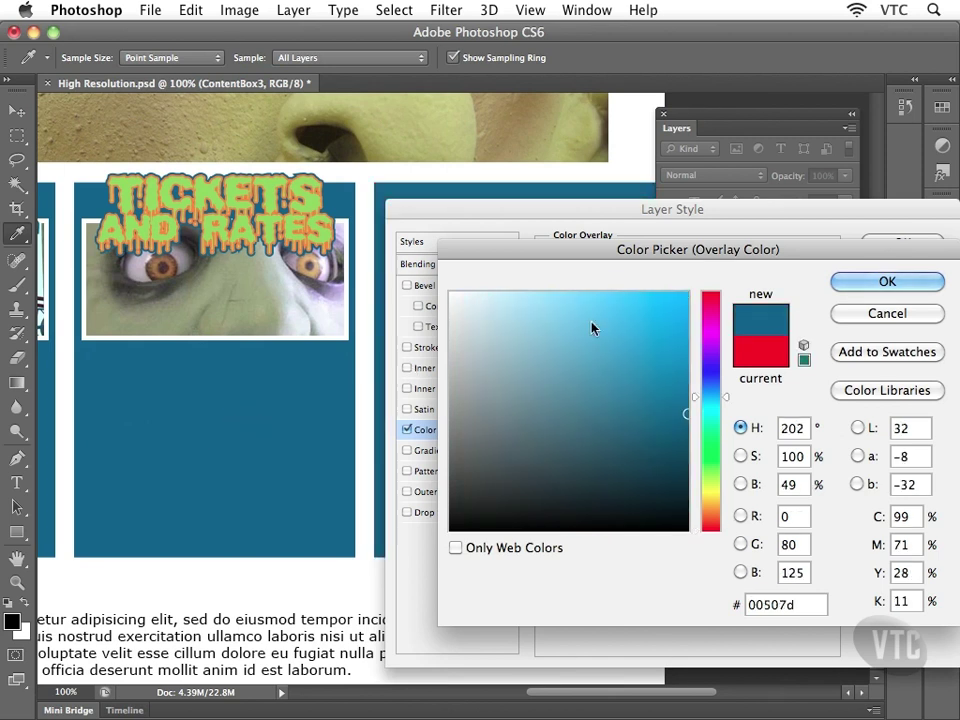
click(858, 283)
click(879, 252)
key(v)
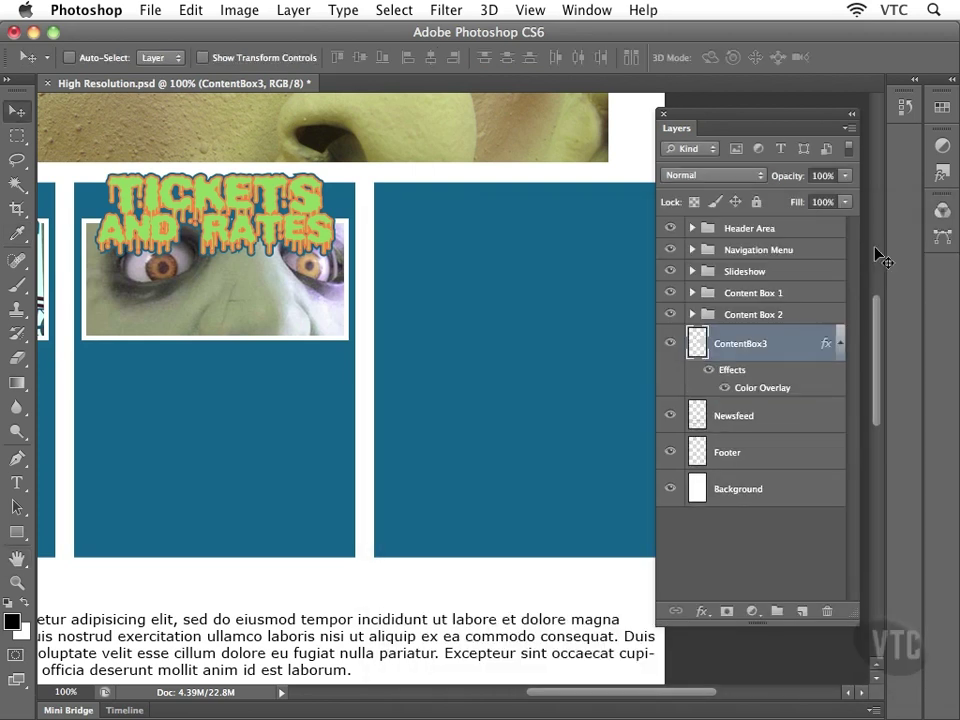
Load the outline of the Photo layer in the Content Box 2 group as a selection.
drag(568, 332, 525, 335)
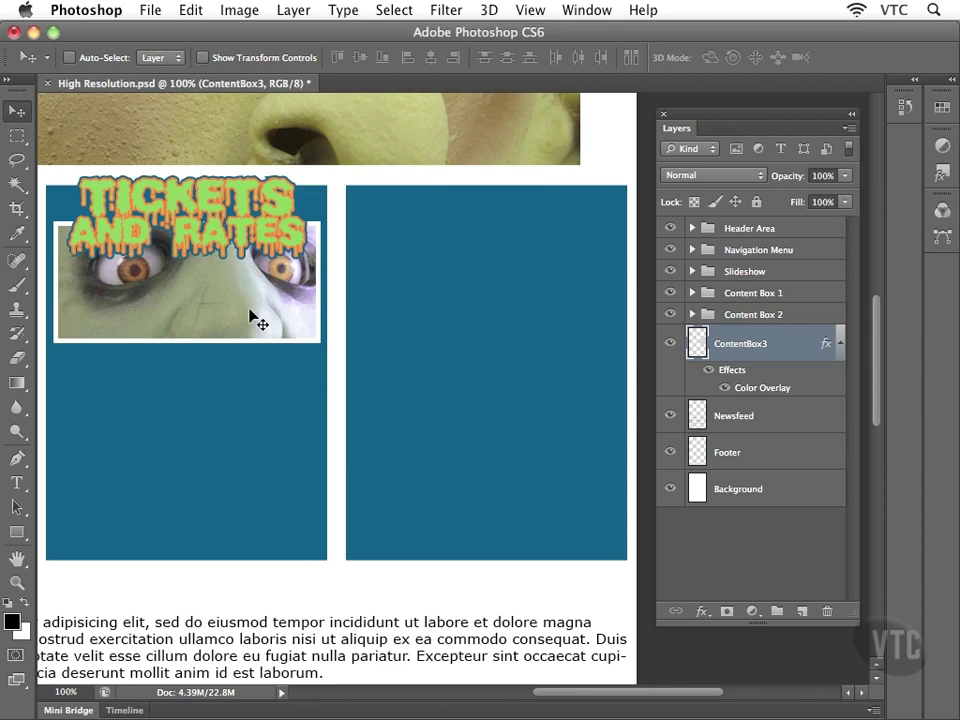
drag(169, 319, 398, 307)
drag(234, 318, 325, 310)
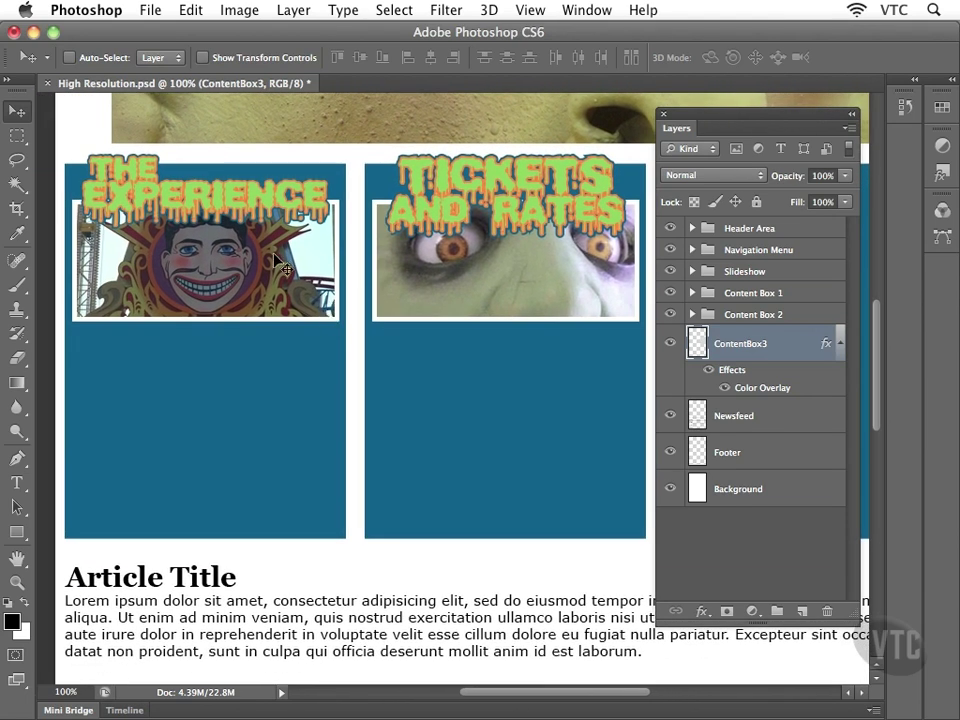
drag(487, 274, 186, 280)
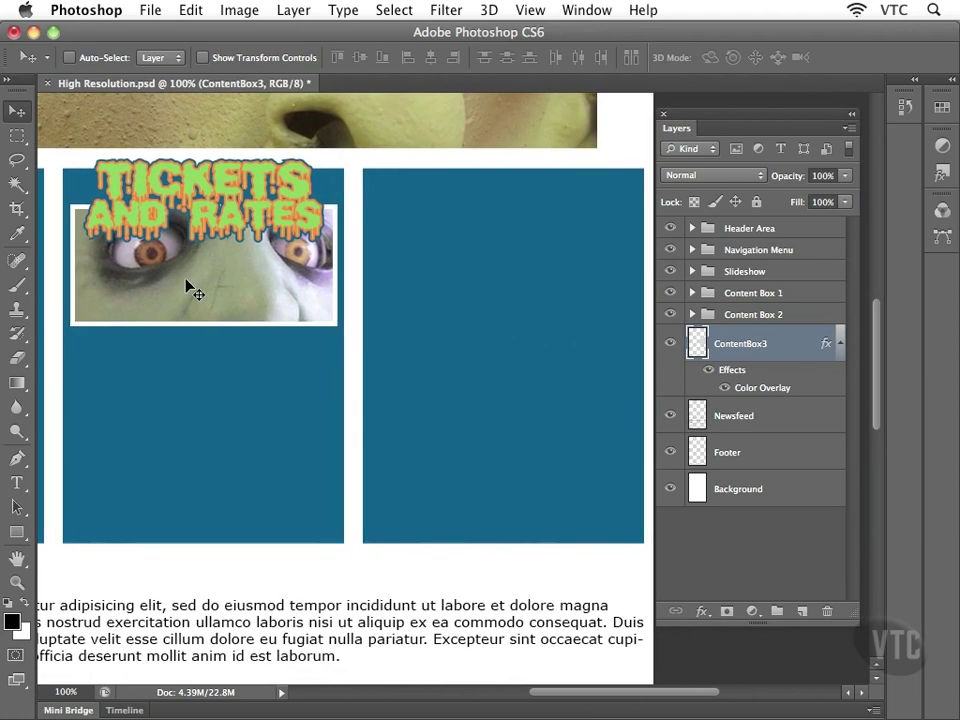
click(692, 315)
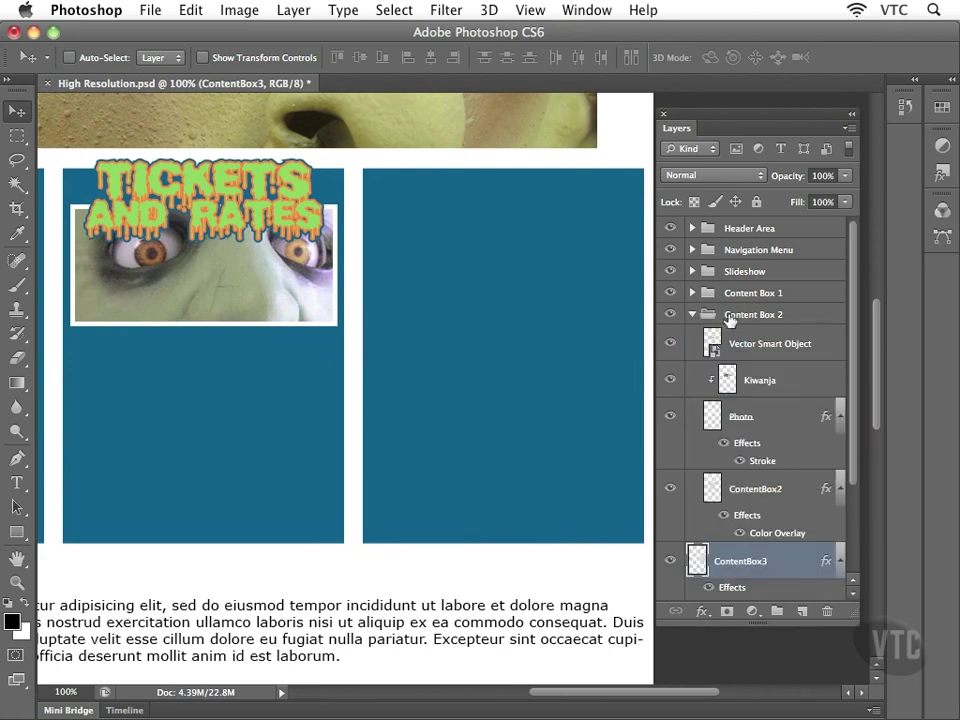
click(772, 382)
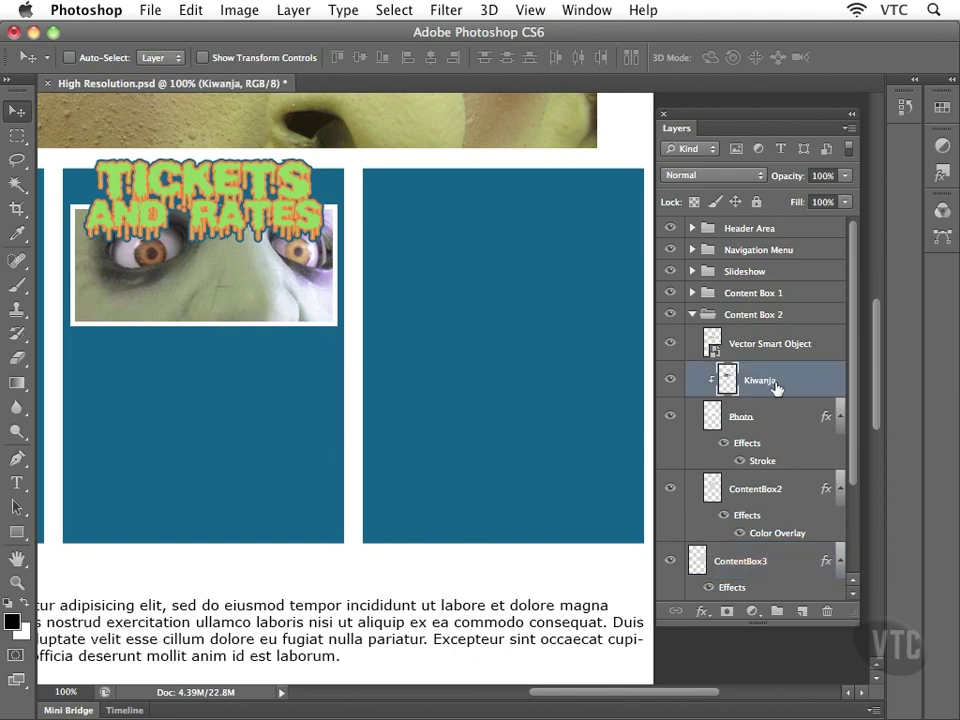
click(760, 417)
click(772, 381)
click(767, 416)
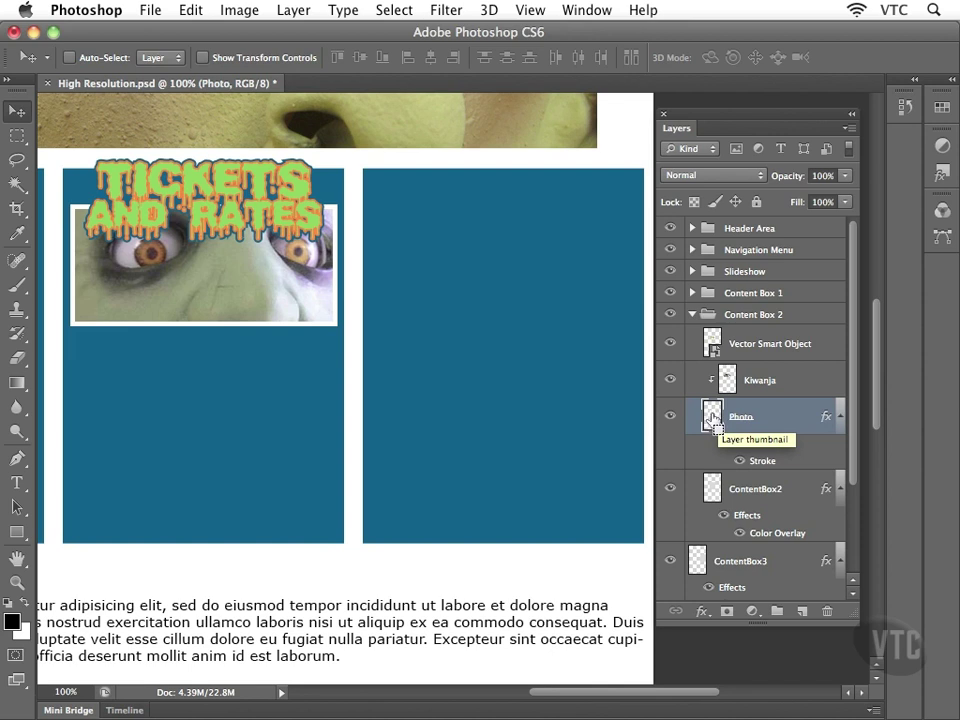
super+click(712, 416)
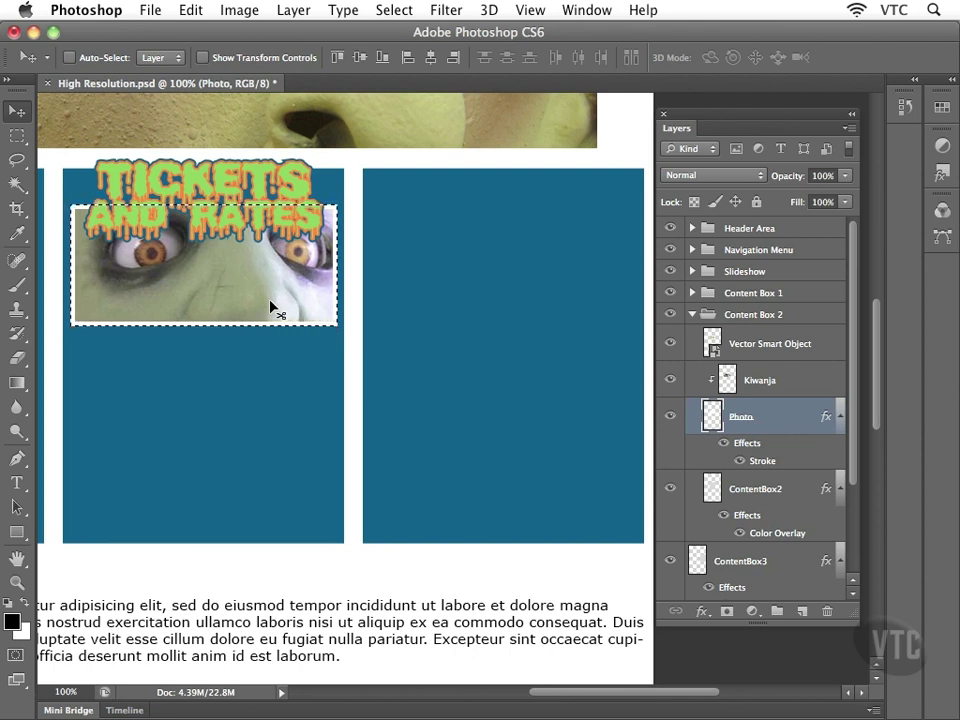
Move only the selection outline across to the empty third content box, nudging it to match the photo frame's placement in the second box.
key(m)
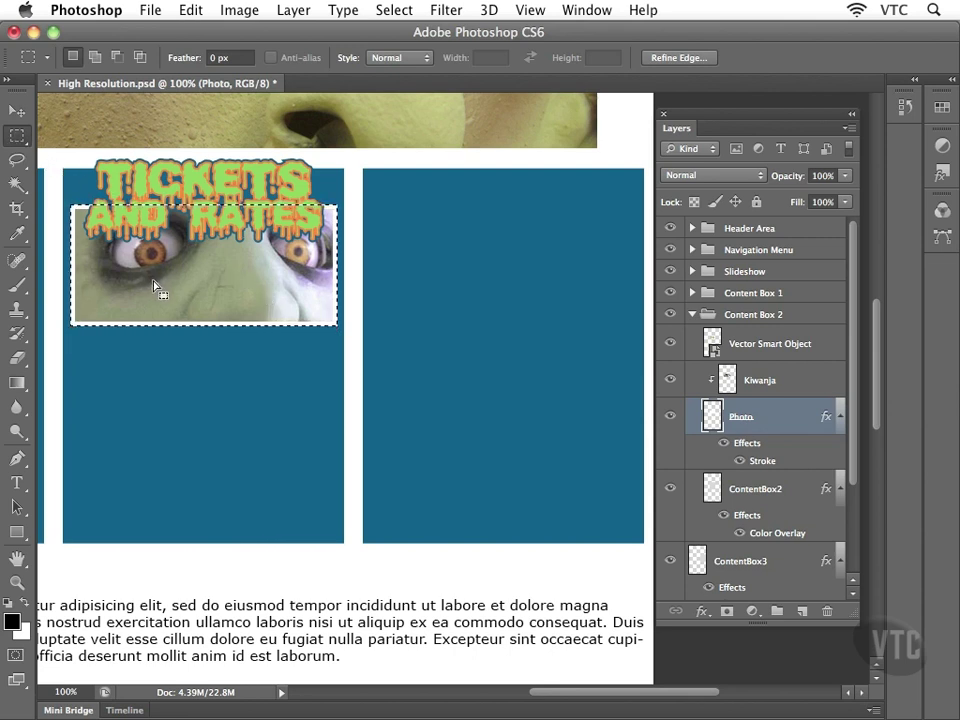
drag(155, 287, 453, 284)
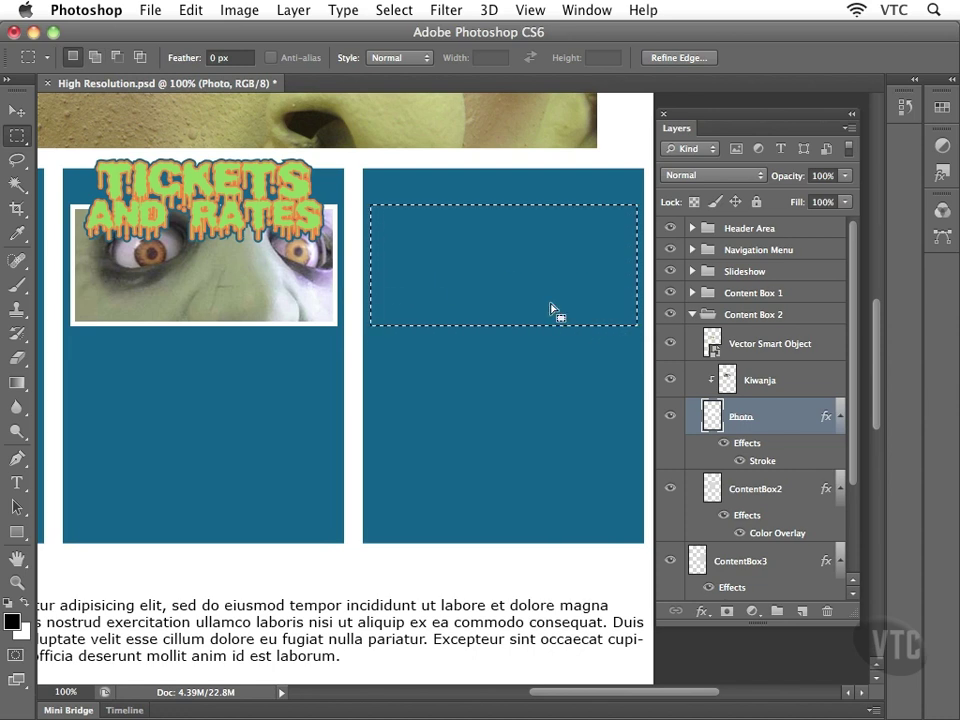
key(Right)
key(Right)
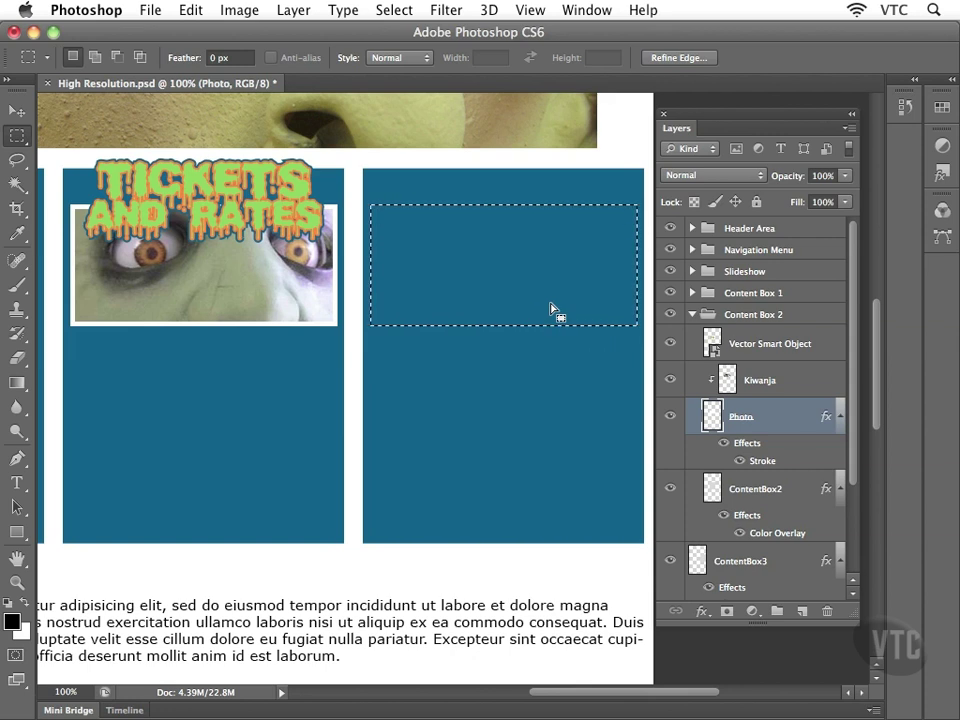
key(Right)
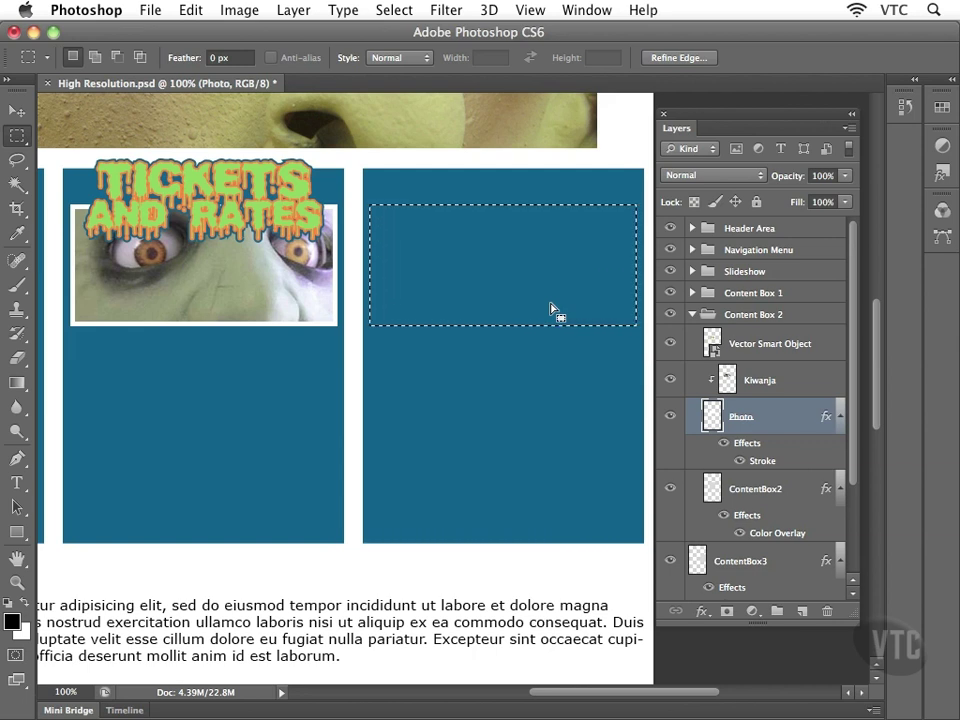
Create a layer named Photo directly above ContentBox3, fill the selected rectangle with white on it, and deselect.
click(693, 316)
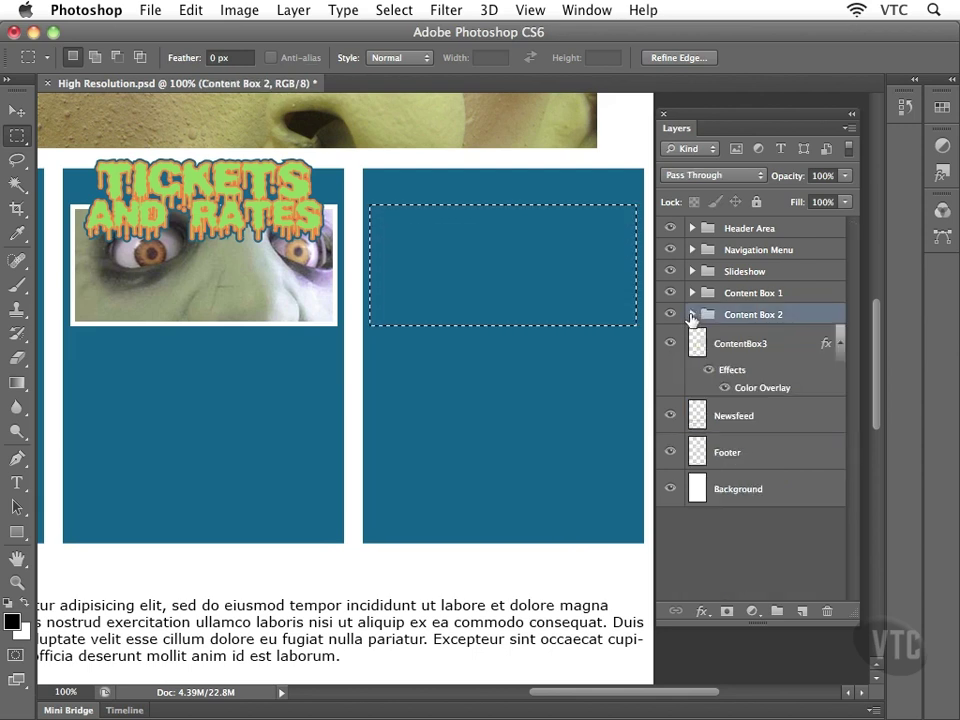
click(760, 343)
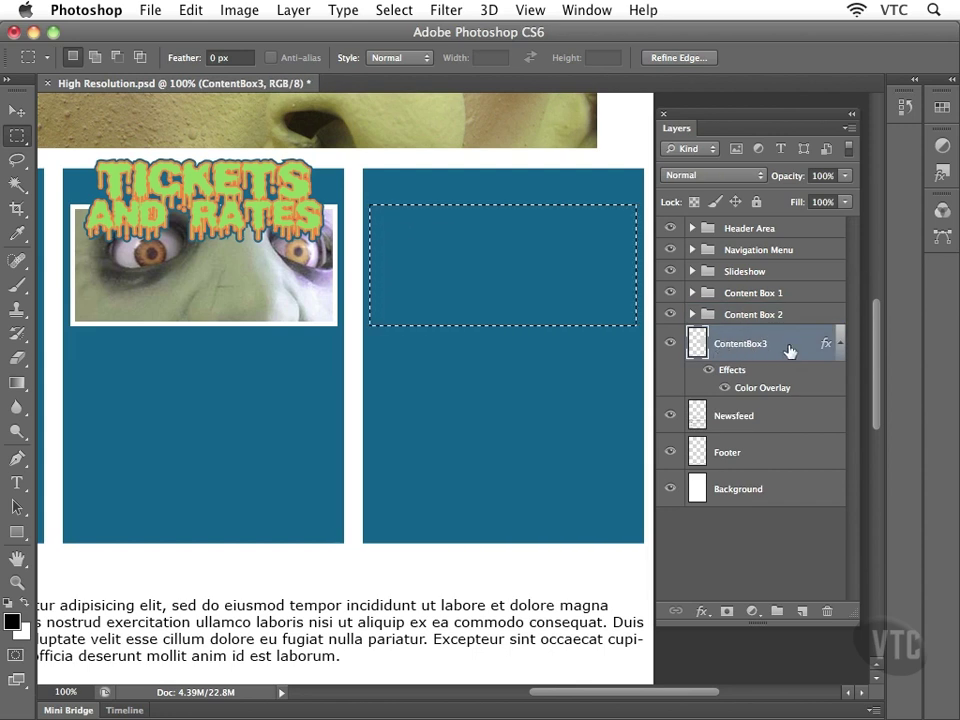
click(801, 611)
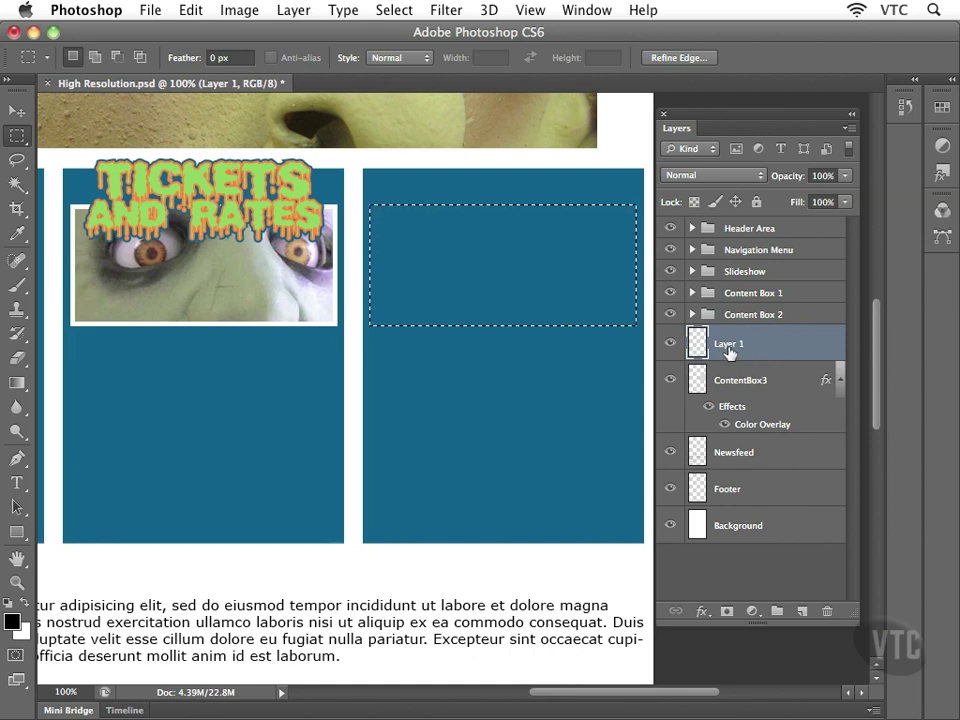
double_click(728, 344)
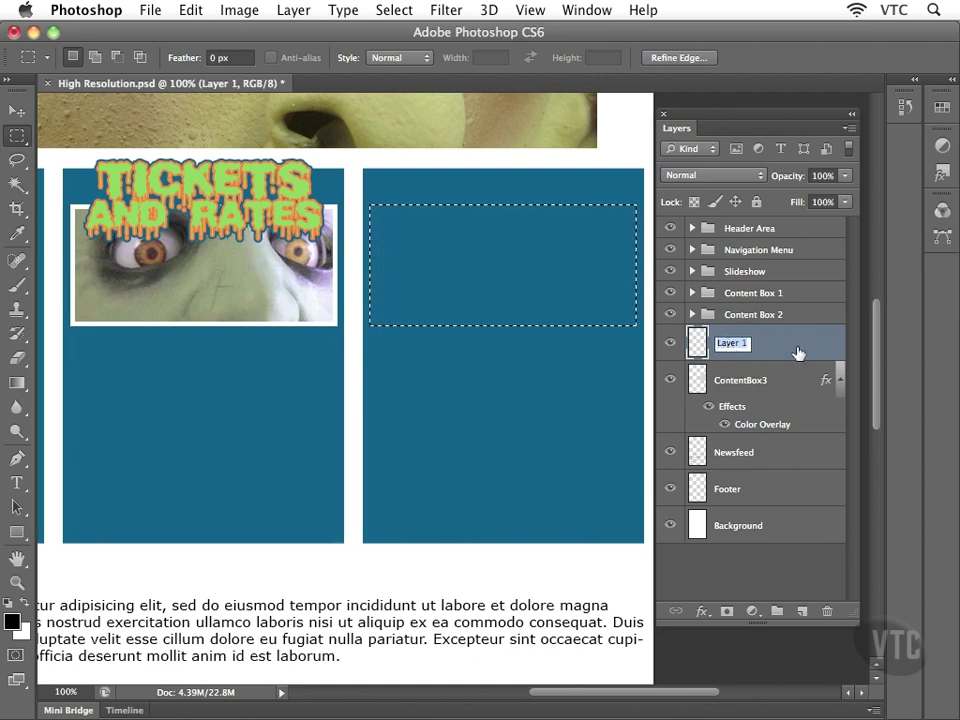
text(Photo)
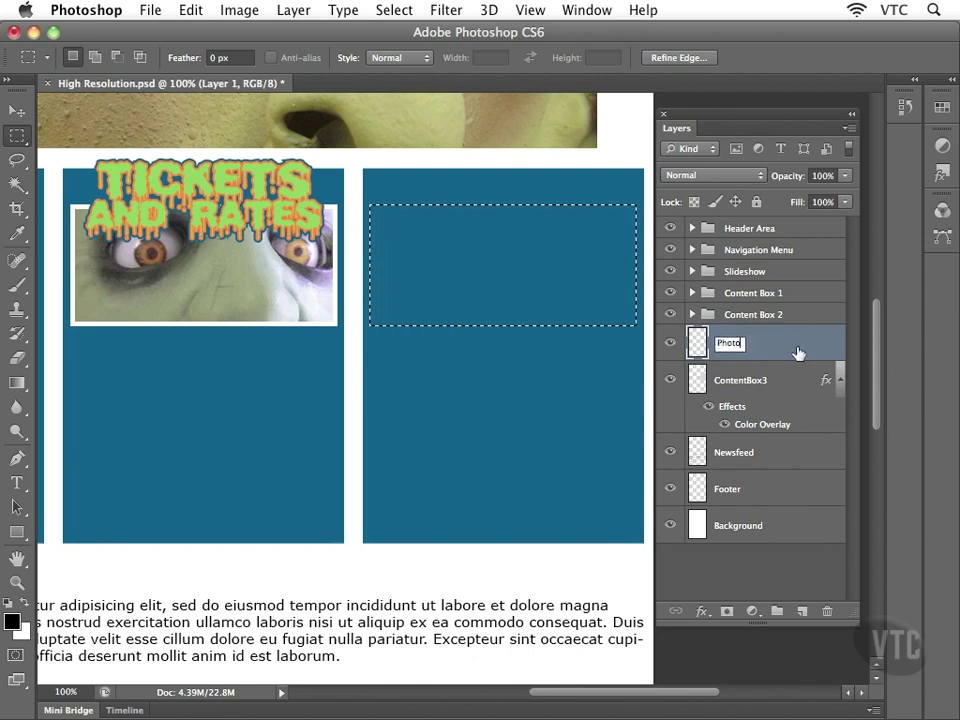
key(Return)
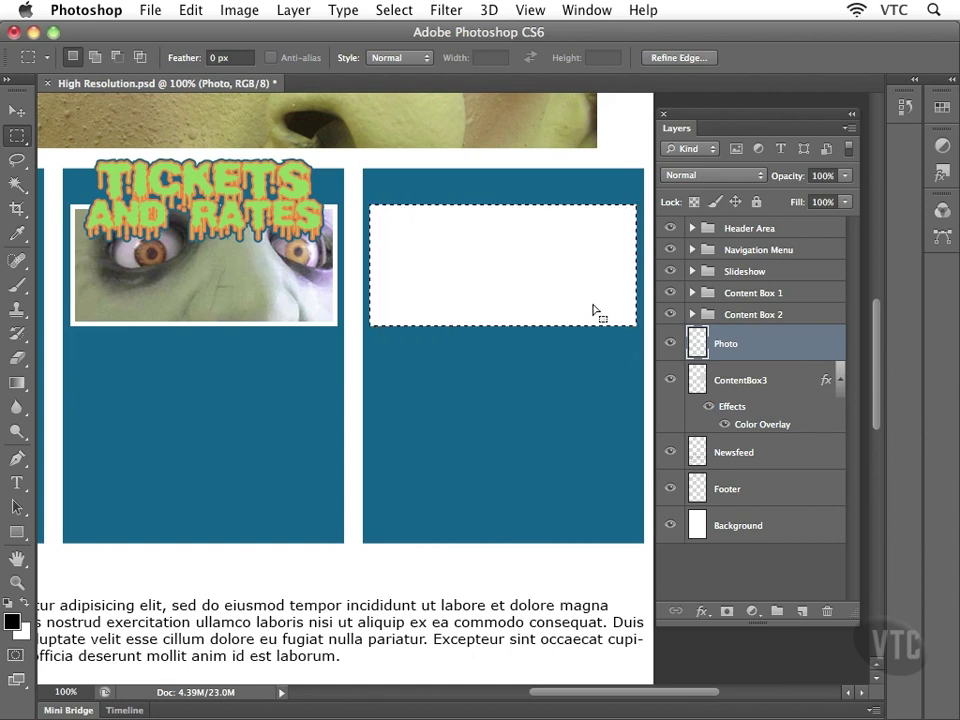
click(504, 285)
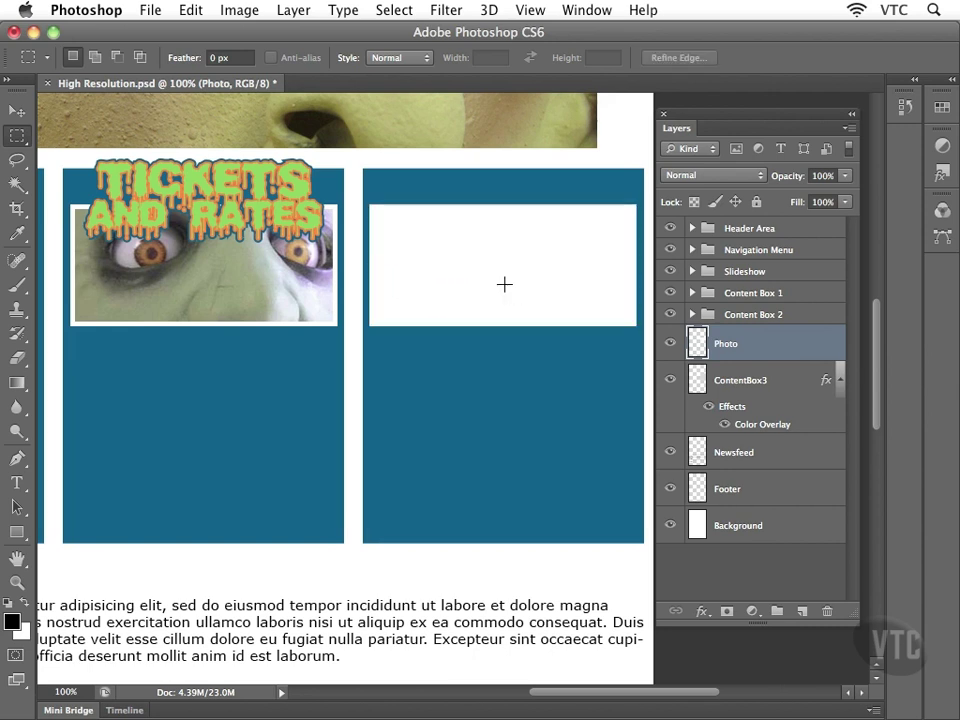